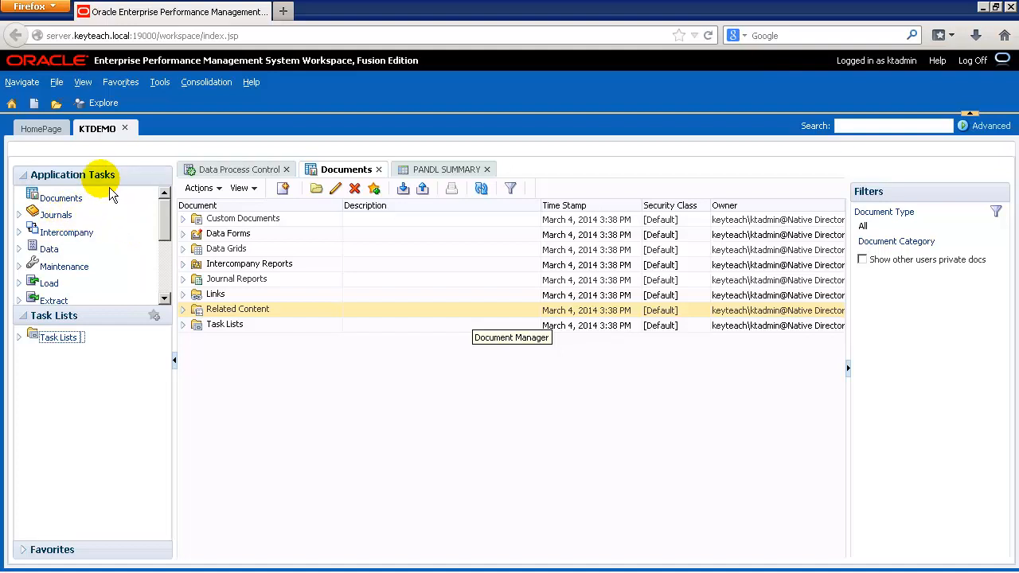
Look through the tasks under Journals, Intercompany and Data in Application Tasks, collapsing each group again.
{"action": "left_click", "coordinate": [19, 215]}
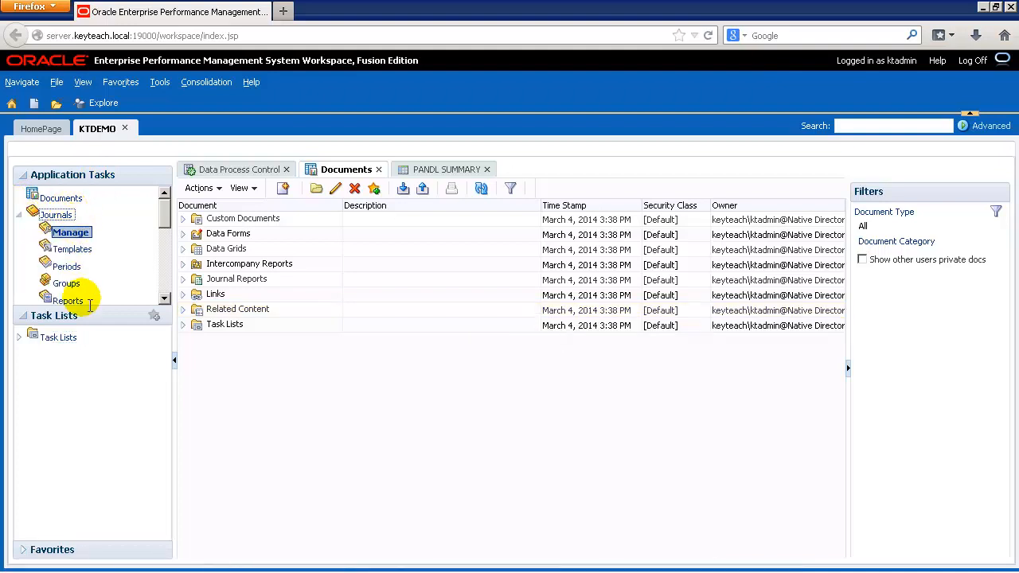
{"action": "left_click", "coordinate": [20, 214]}
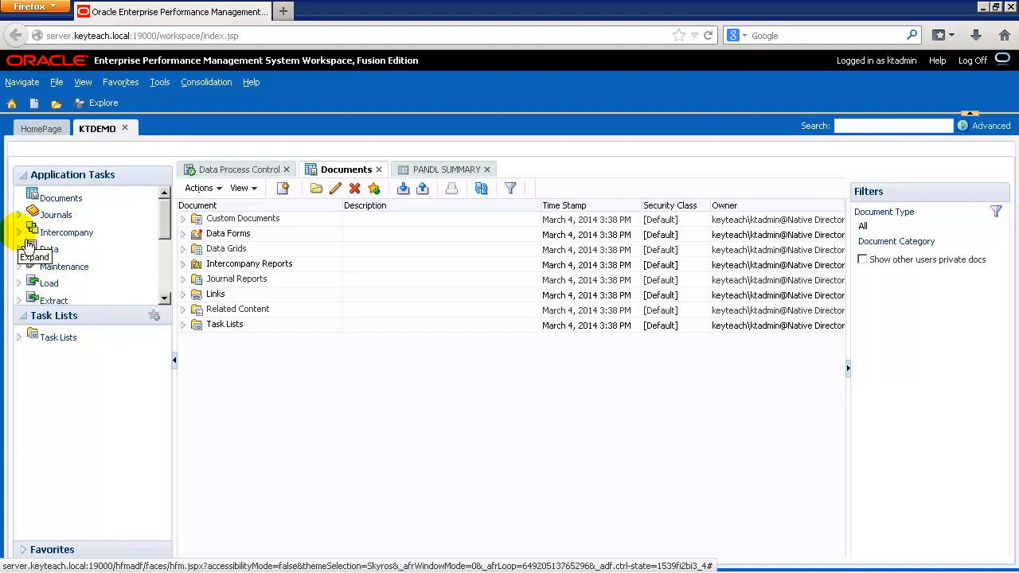
{"action": "left_click", "coordinate": [19, 232]}
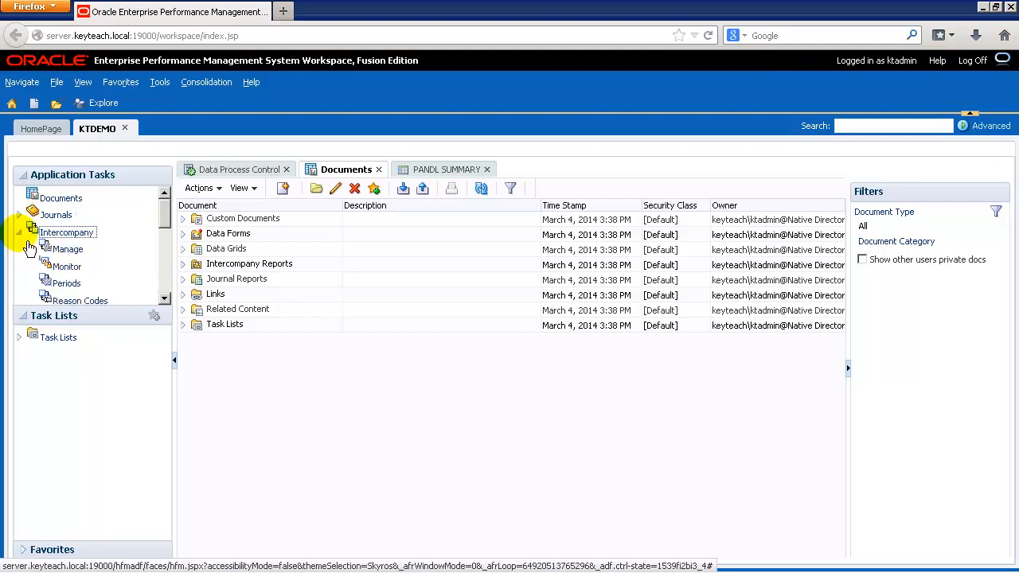
{"action": "left_click", "coordinate": [20, 232]}
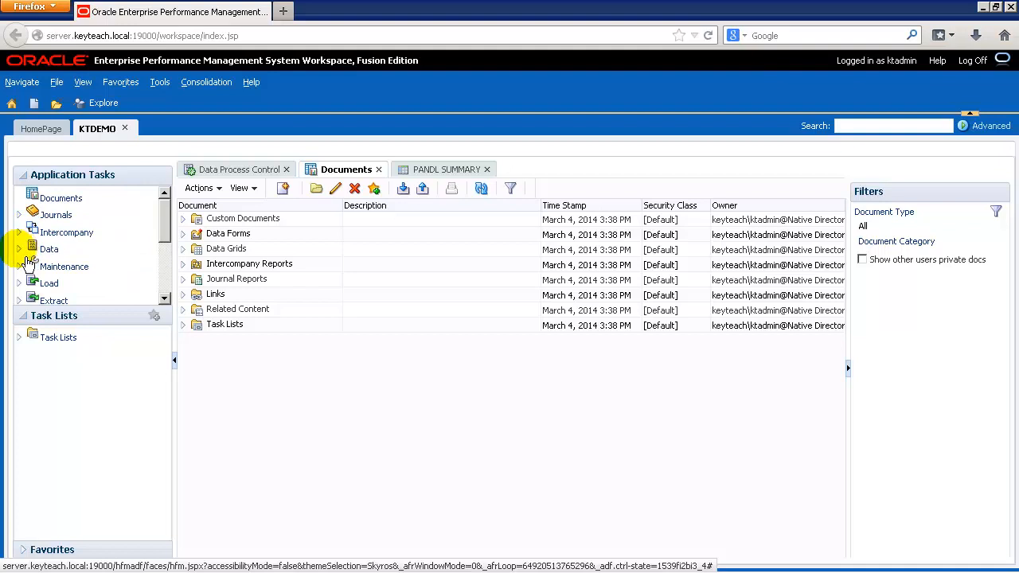
{"action": "left_click", "coordinate": [19, 249]}
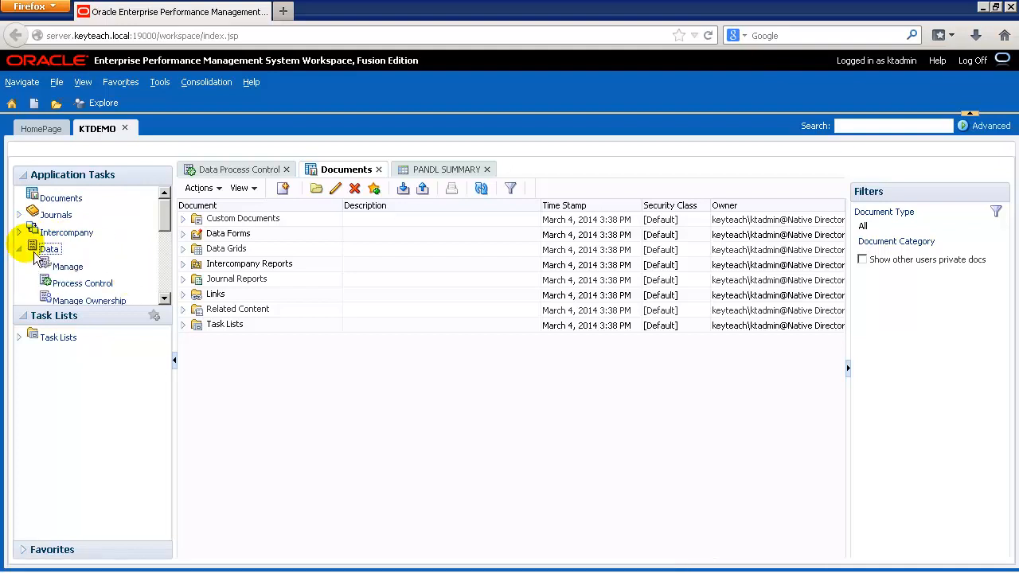
{"action": "left_click", "coordinate": [19, 250]}
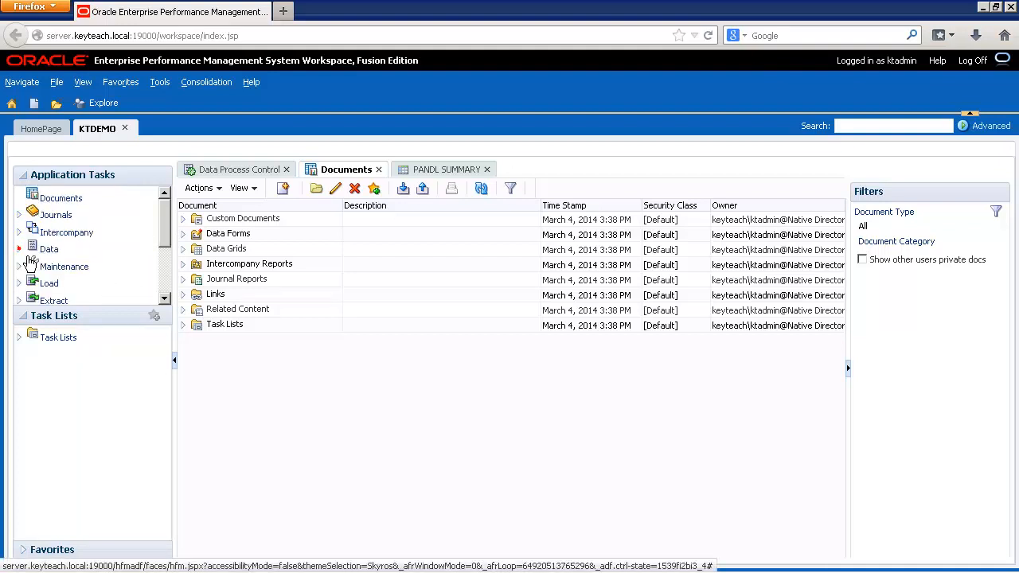
Open the Application Elements page under Load and review its Security, Metadata, Member Lists and Rules sections.
{"action": "left_click", "coordinate": [164, 298]}
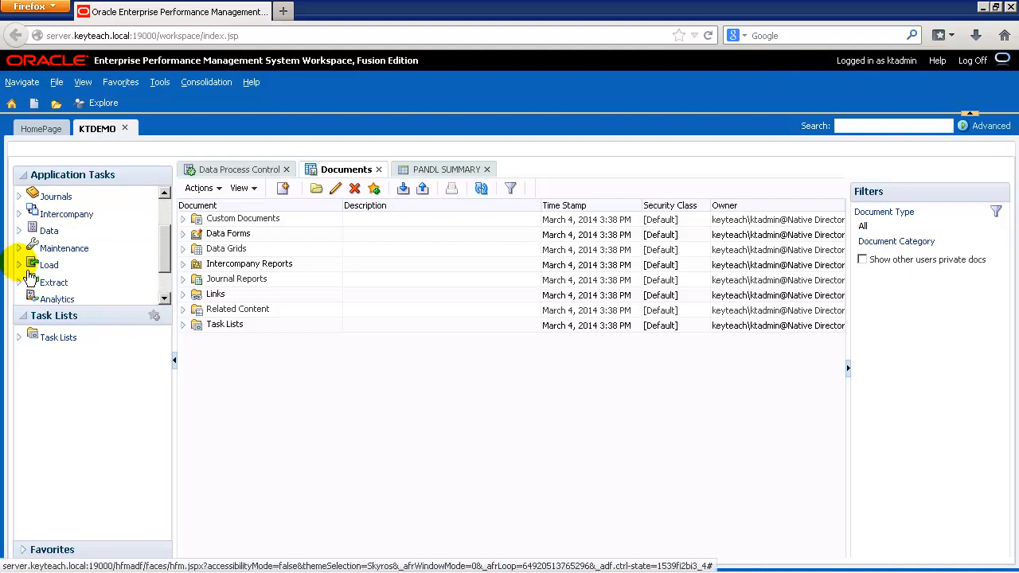
{"action": "scroll", "coordinate": [30, 275], "scroll_direction": "up", "scroll_amount": 1}
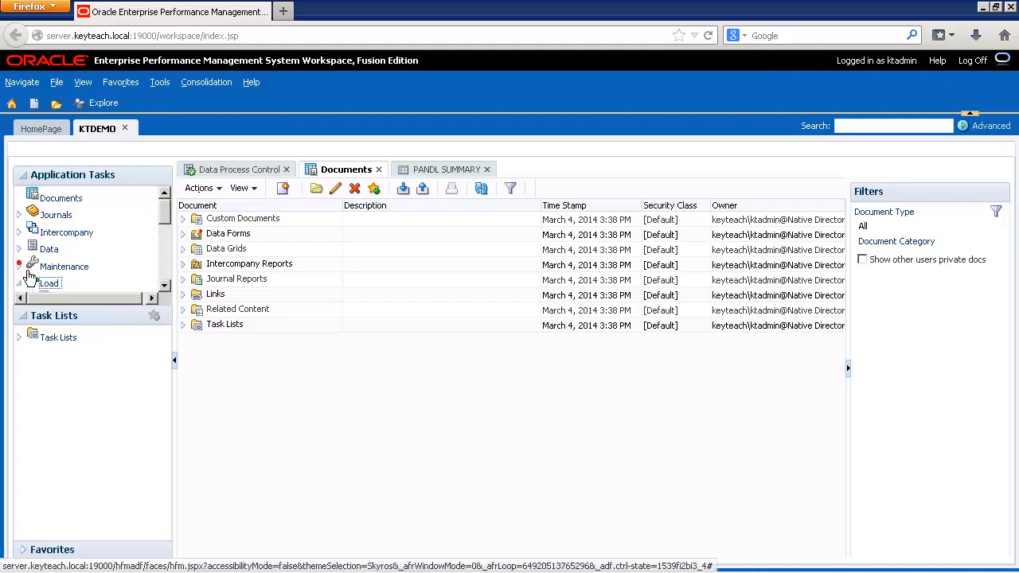
{"action": "left_click", "coordinate": [164, 286]}
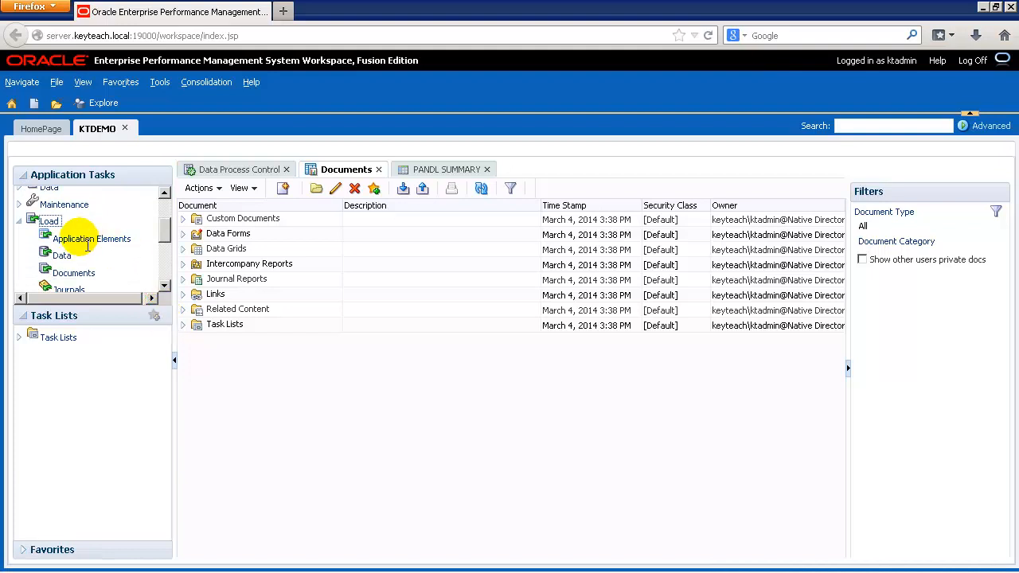
{"action": "left_click", "coordinate": [87, 243]}
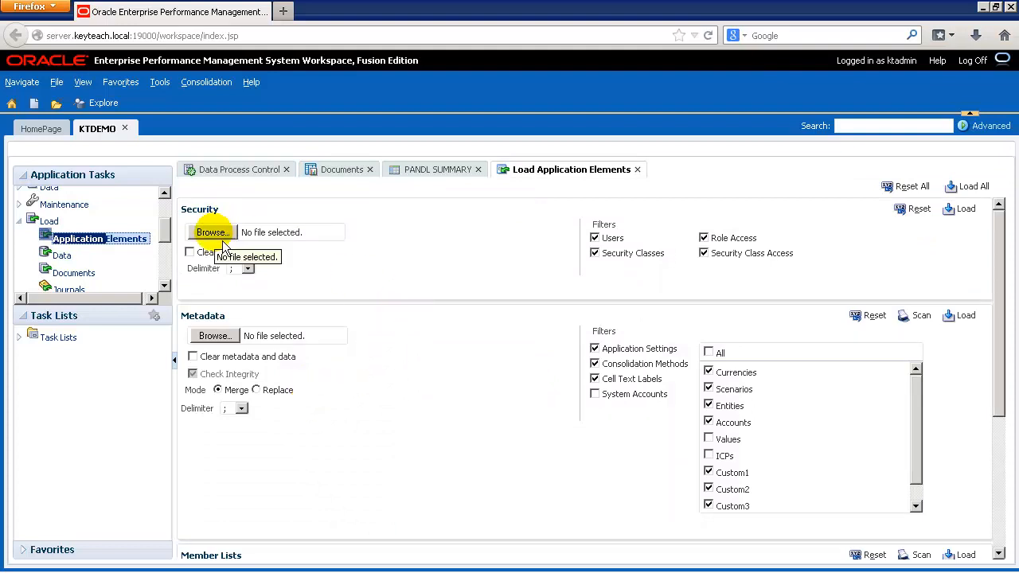
{"action": "scroll", "coordinate": [387, 442], "scroll_direction": "down", "scroll_amount": 3}
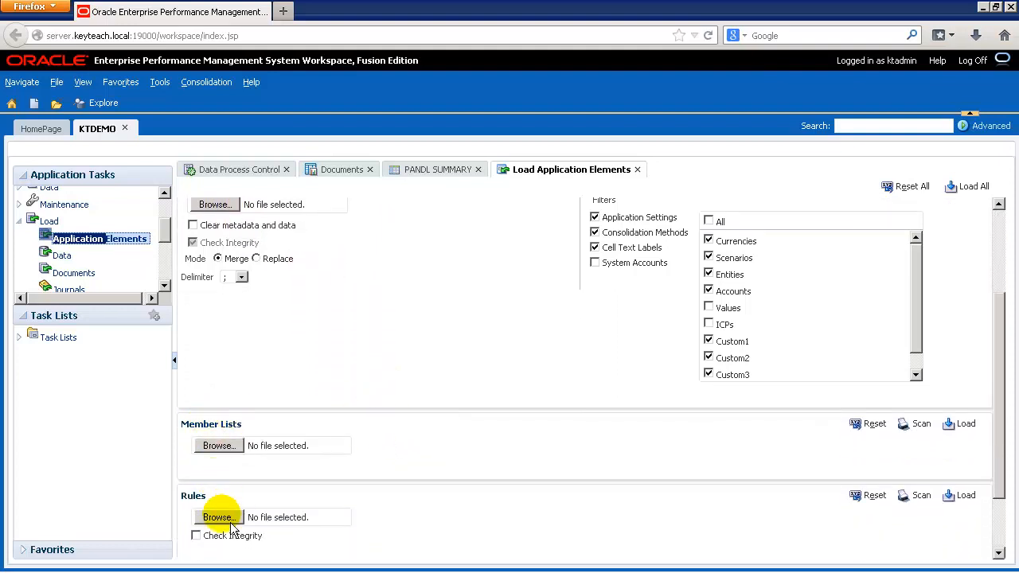
{"action": "scroll", "coordinate": [450, 426], "scroll_direction": "up", "scroll_amount": 3}
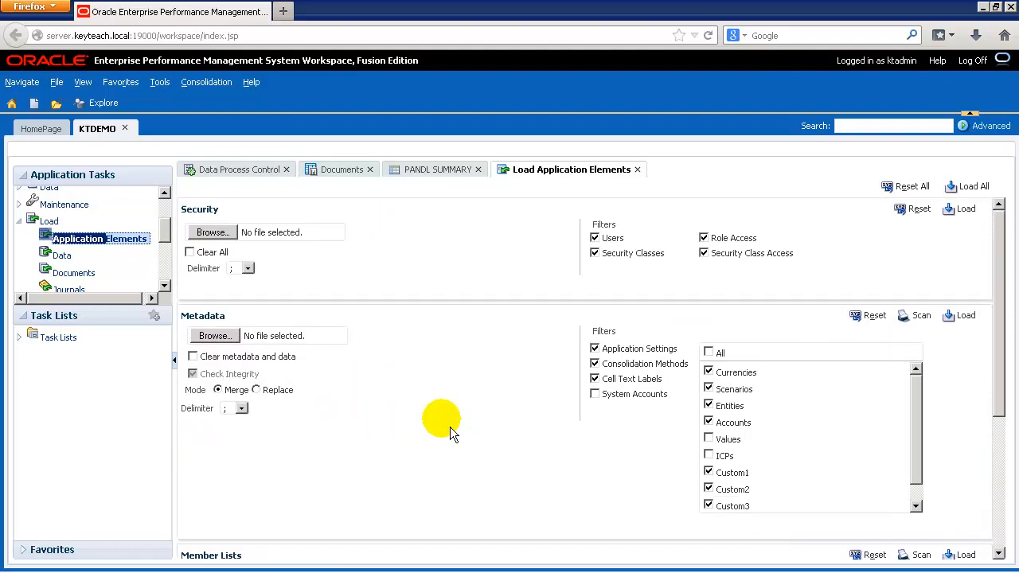
View the Application Elements page under Extract, and close both the Extract and Load Application Elements pages.
{"action": "left_click", "coordinate": [20, 222]}
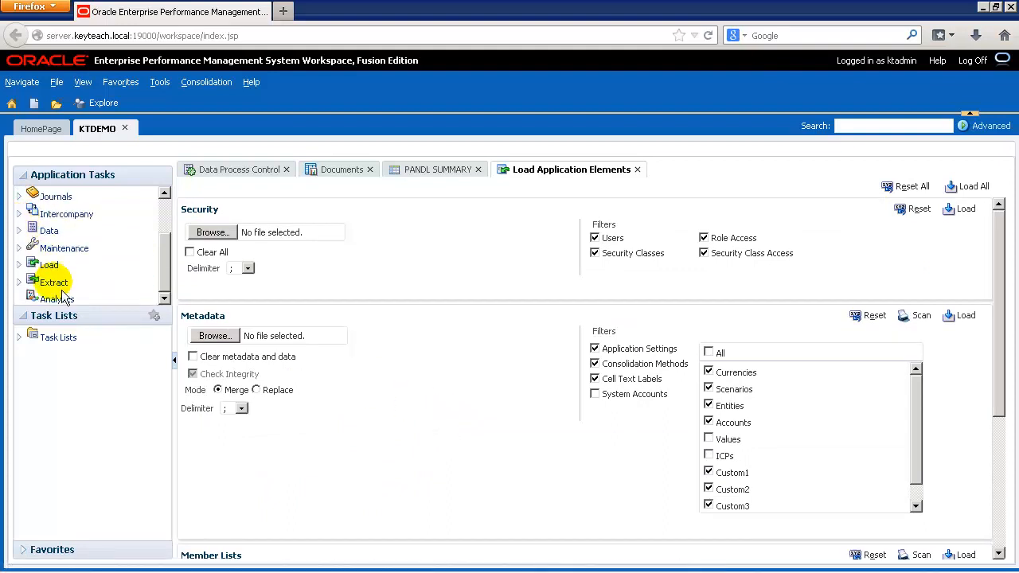
{"action": "left_click", "coordinate": [53, 282]}
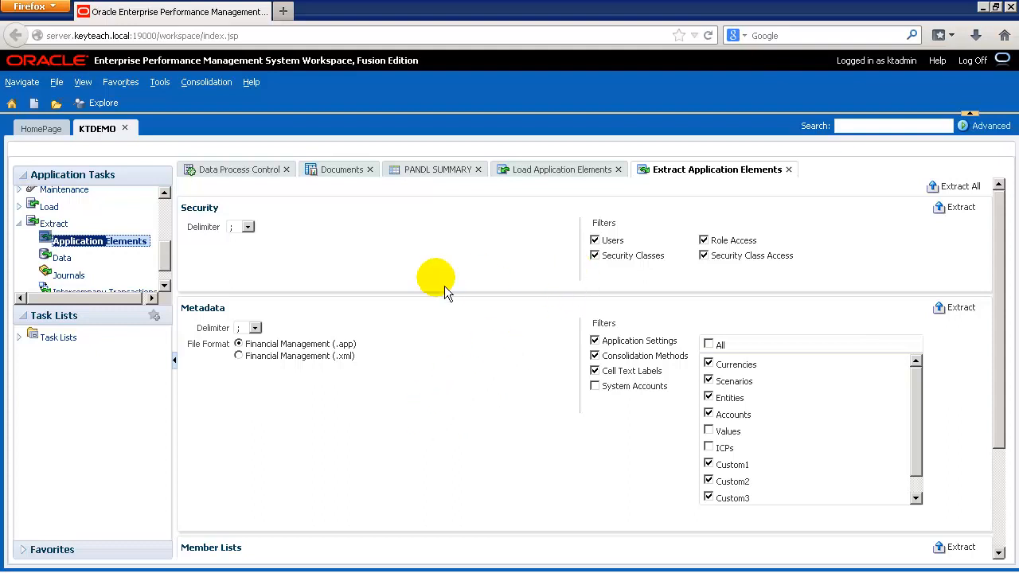
{"action": "left_click", "coordinate": [795, 178]}
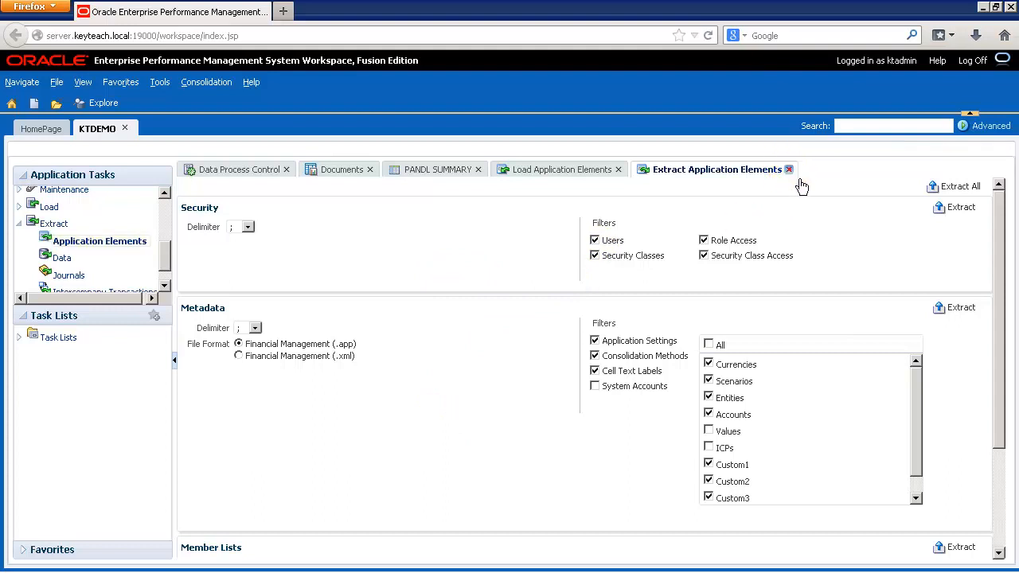
{"action": "left_click", "coordinate": [789, 171]}
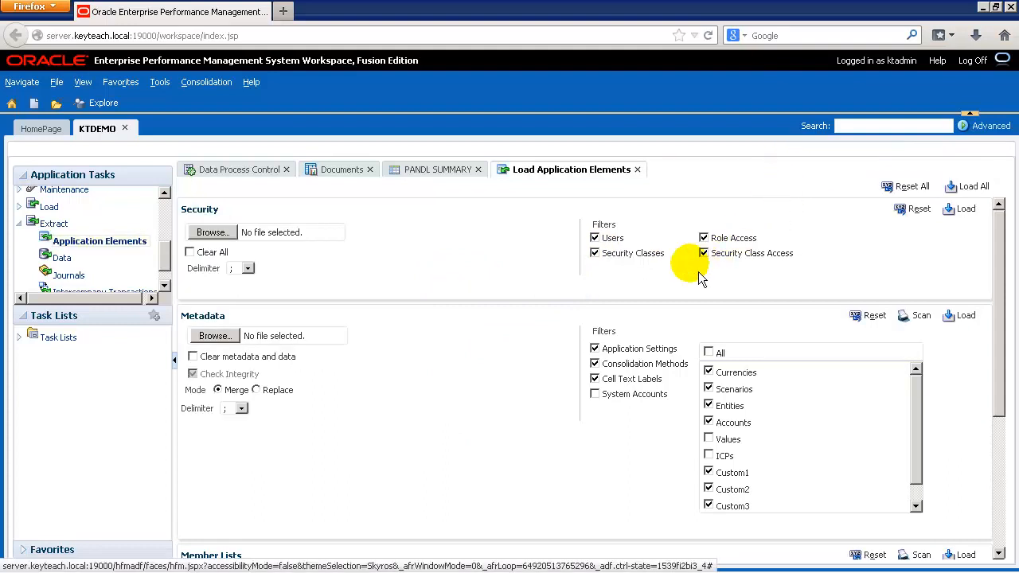
{"action": "left_click", "coordinate": [637, 169]}
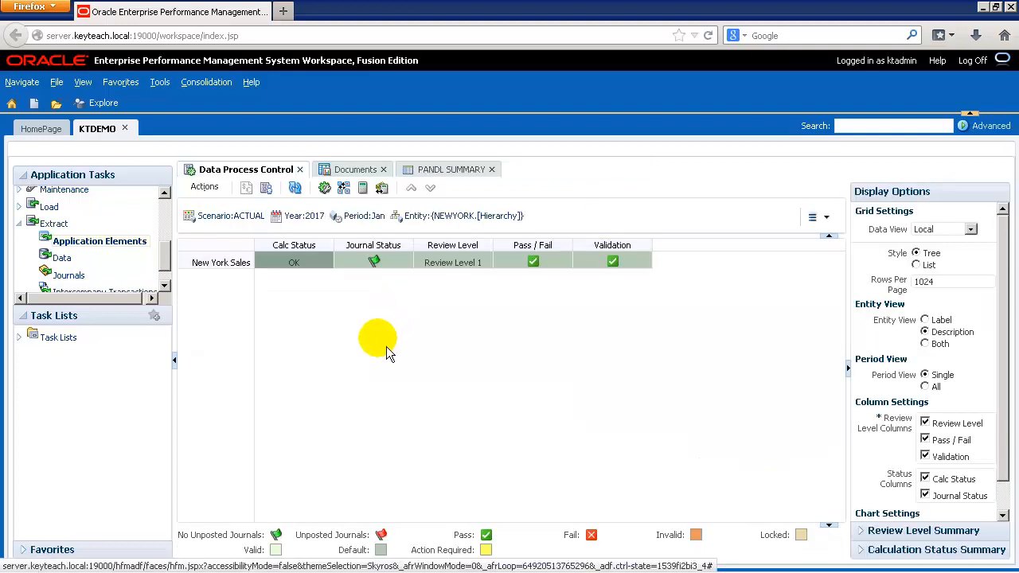
{"action": "left_click", "coordinate": [19, 224]}
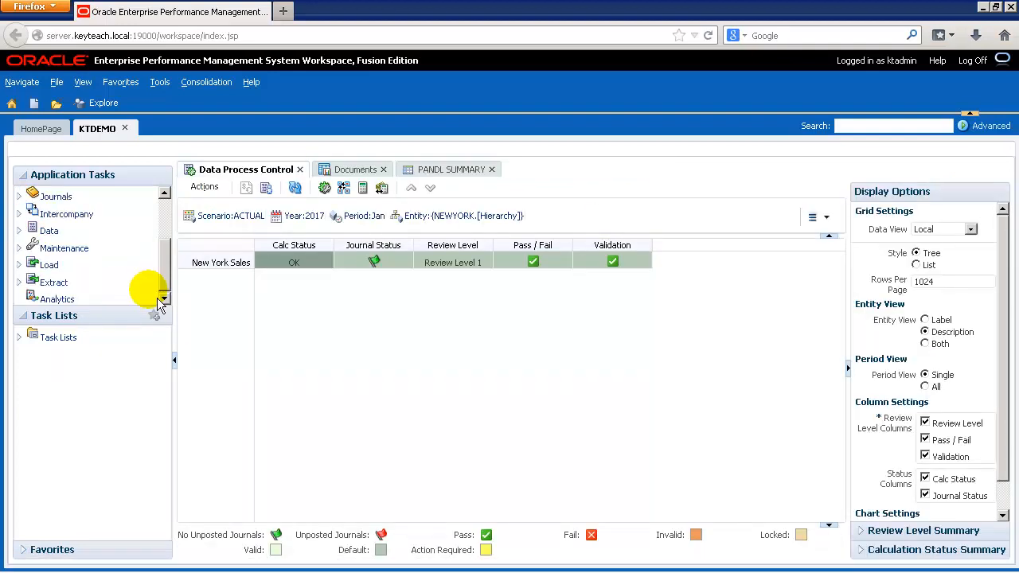
From the Documents list, view the PANDL SUMMARY form in Data Forms > Actual > Phase 1 and close it.
{"action": "left_click", "coordinate": [356, 170]}
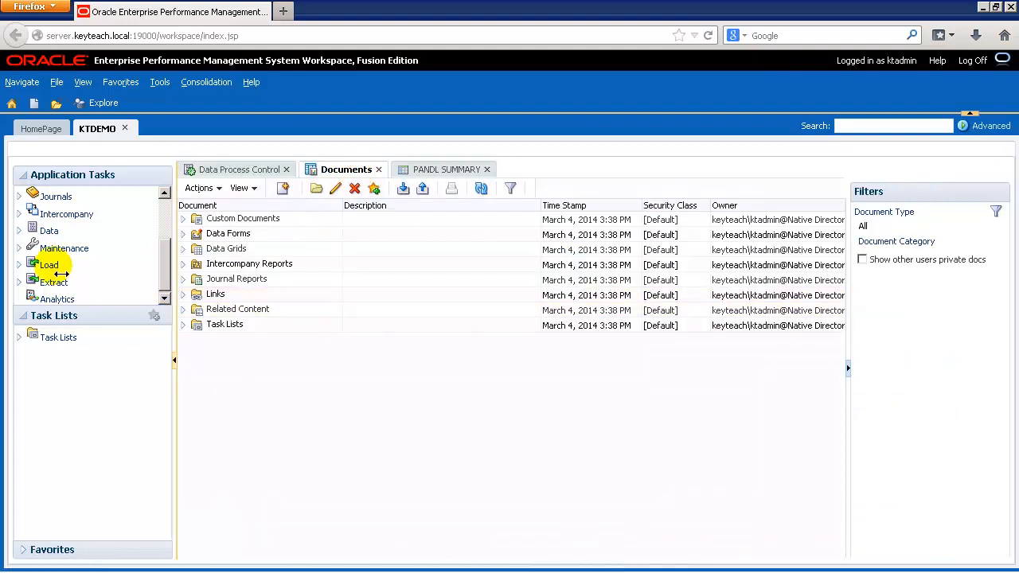
{"action": "left_click_drag", "start_coordinate": [164, 265], "coordinate": [164, 208]}
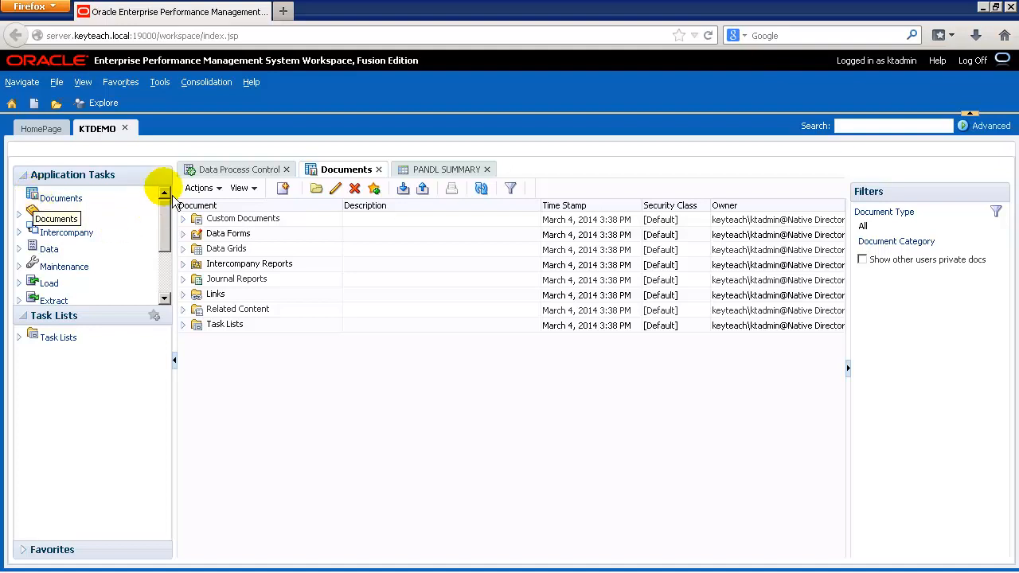
{"action": "left_click", "coordinate": [209, 84]}
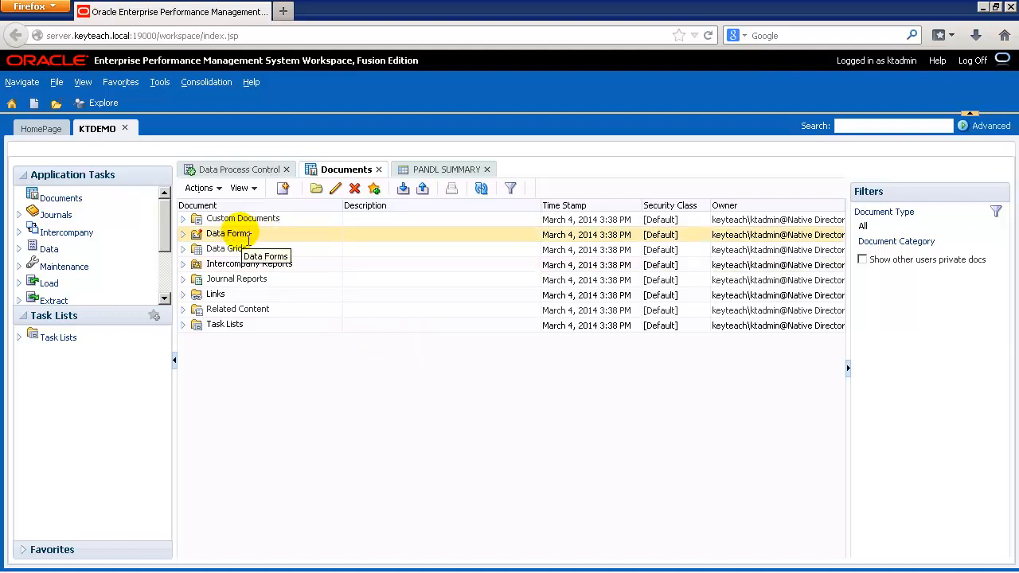
{"action": "left_click", "coordinate": [183, 234]}
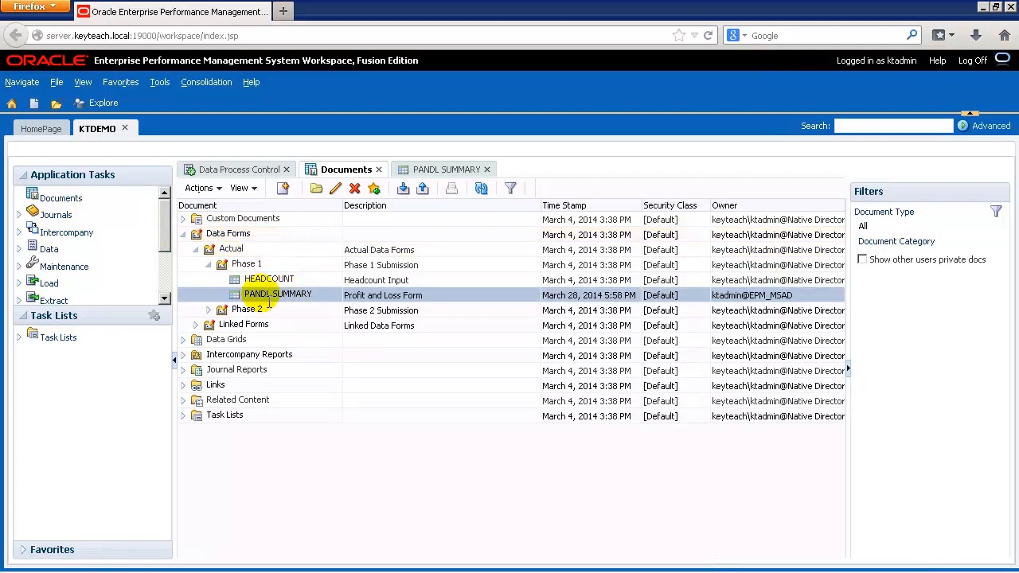
{"action": "double_click", "coordinate": [269, 301]}
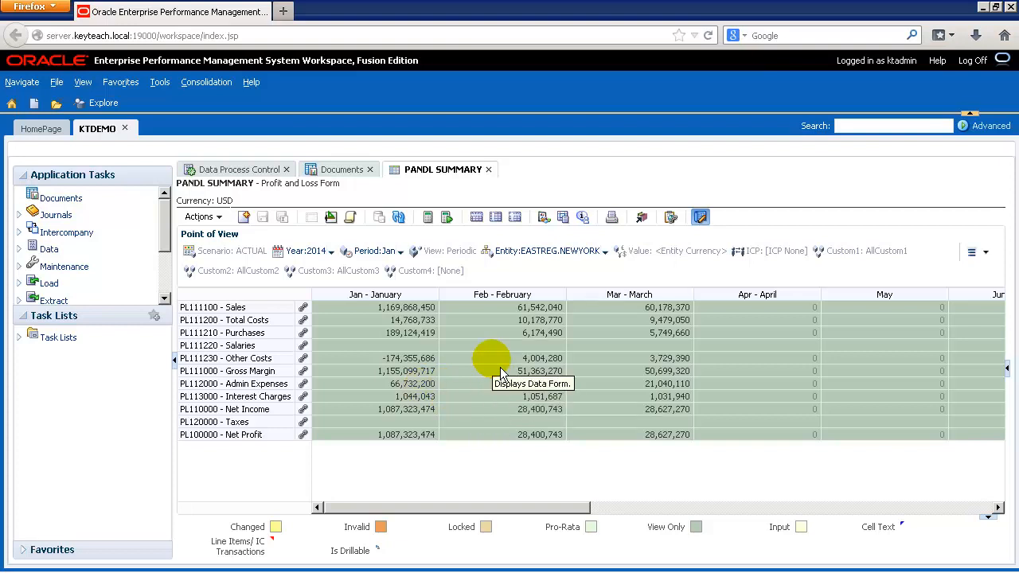
{"action": "left_click", "coordinate": [489, 170]}
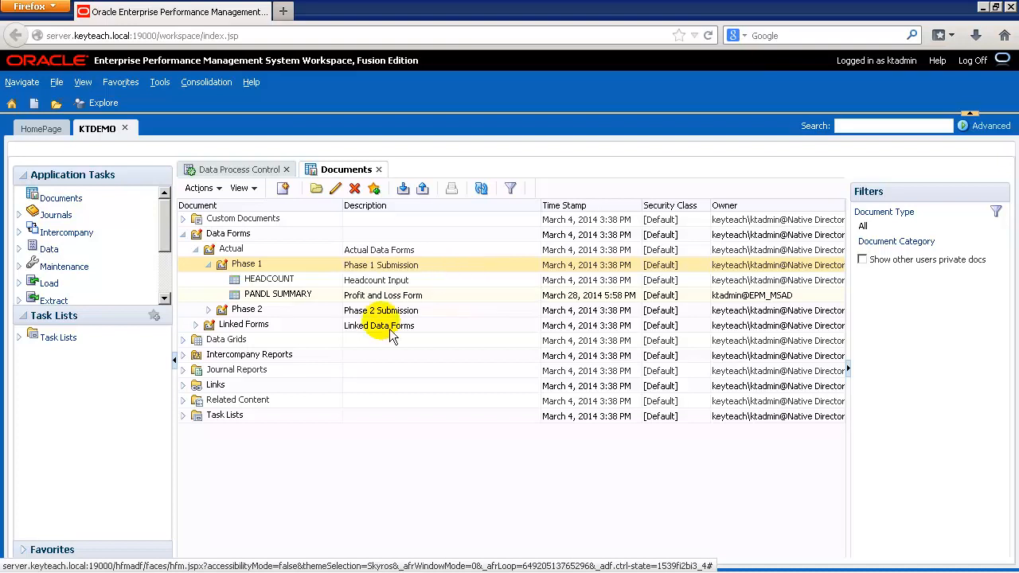
View the EURO_CONS data grid in Data Grids > Group Finance and close it.
{"action": "left_click", "coordinate": [183, 340]}
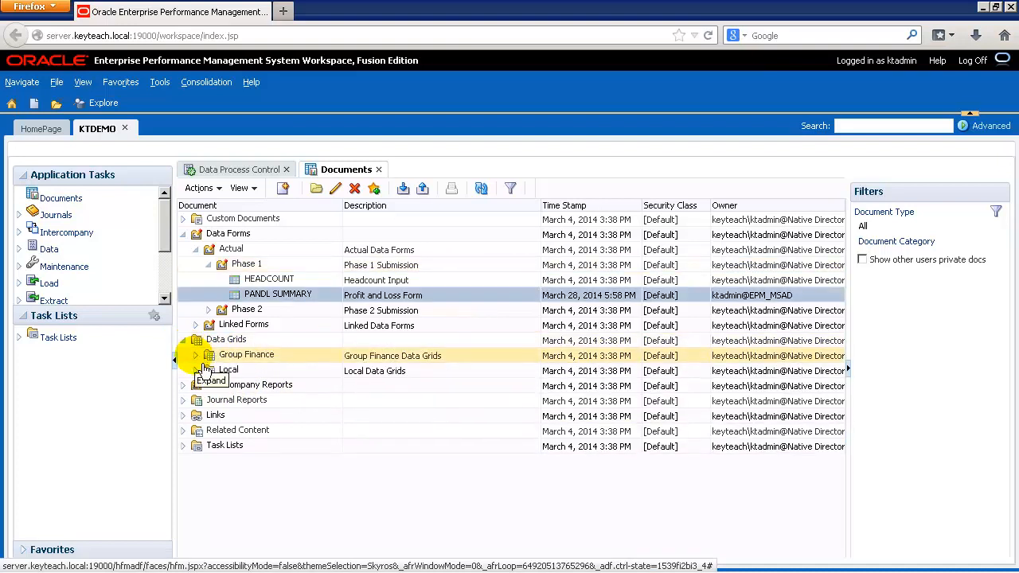
{"action": "left_click", "coordinate": [195, 355]}
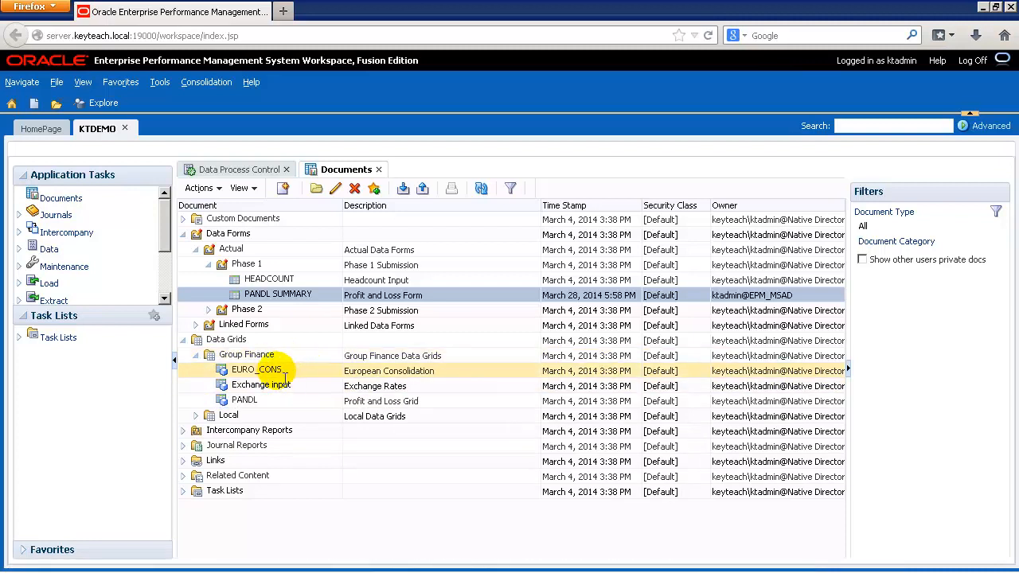
{"action": "double_click", "coordinate": [231, 372]}
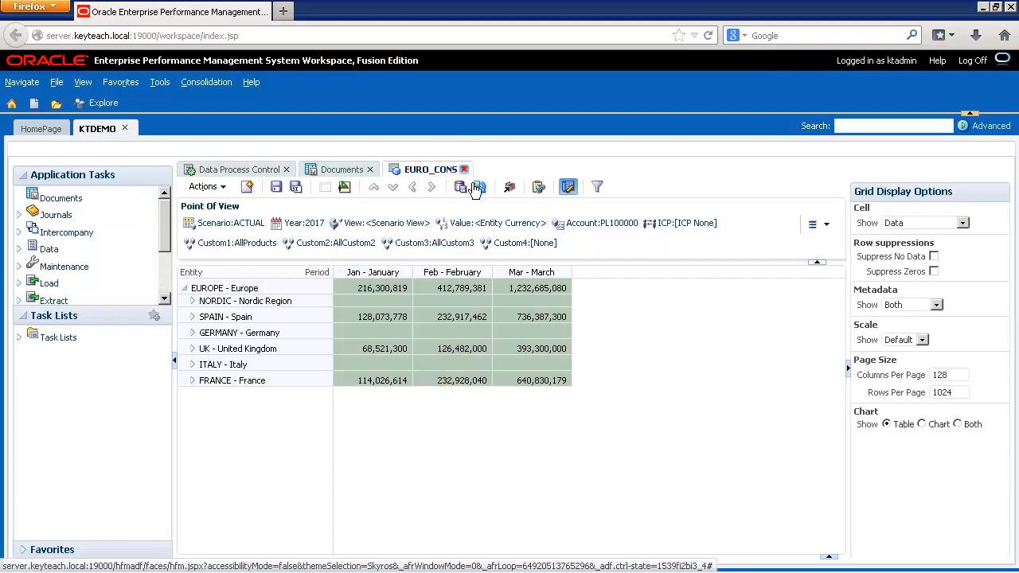
{"action": "left_click", "coordinate": [463, 169]}
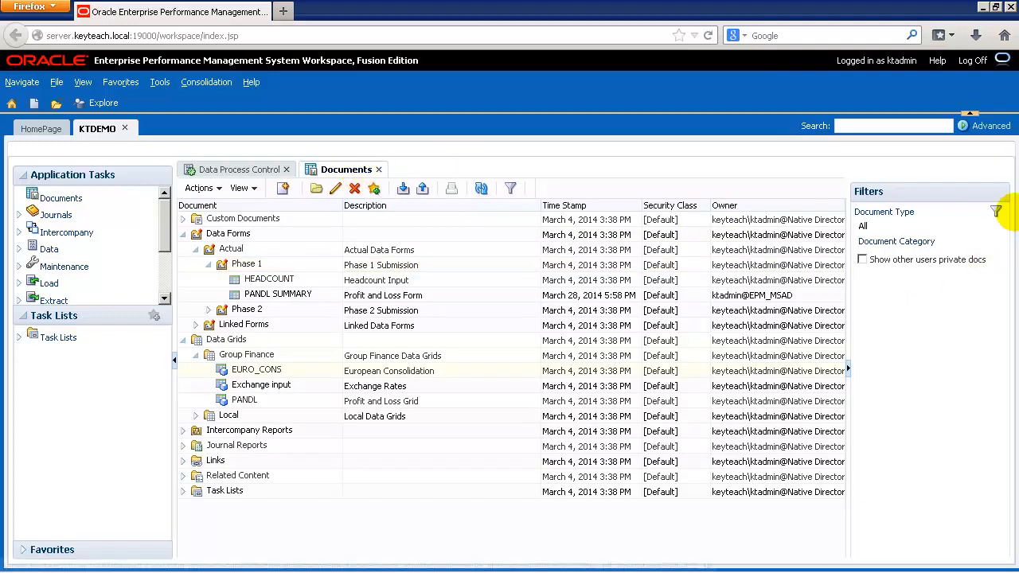
Examine the document types available for filtering the Documents list, without applying a filter.
{"action": "left_click", "coordinate": [999, 212]}
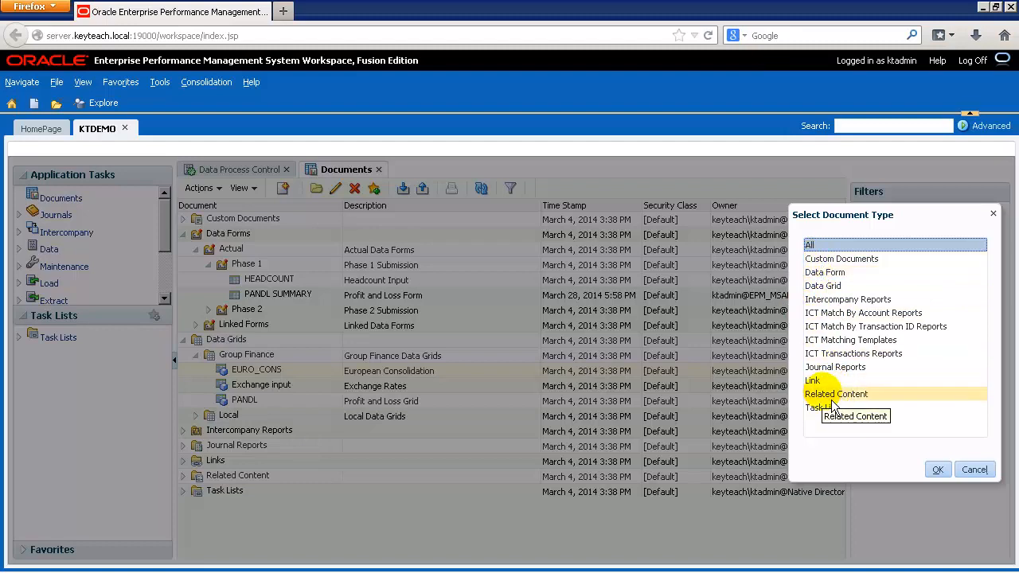
{"action": "left_click", "coordinate": [974, 469]}
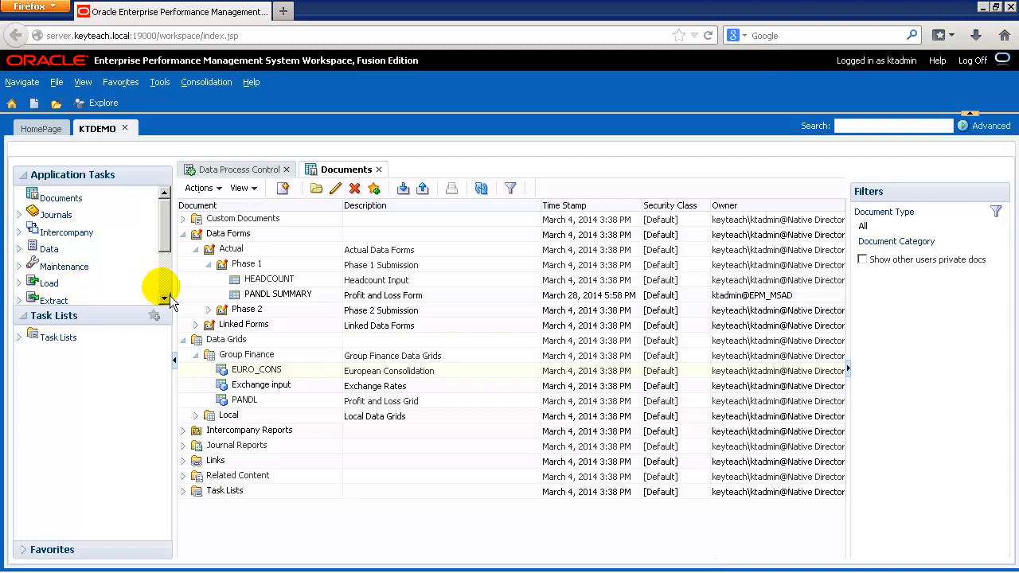
Expand the Task Lists tree to view the MONTHLY_CLOSE tasks.
{"action": "left_click", "coordinate": [21, 338]}
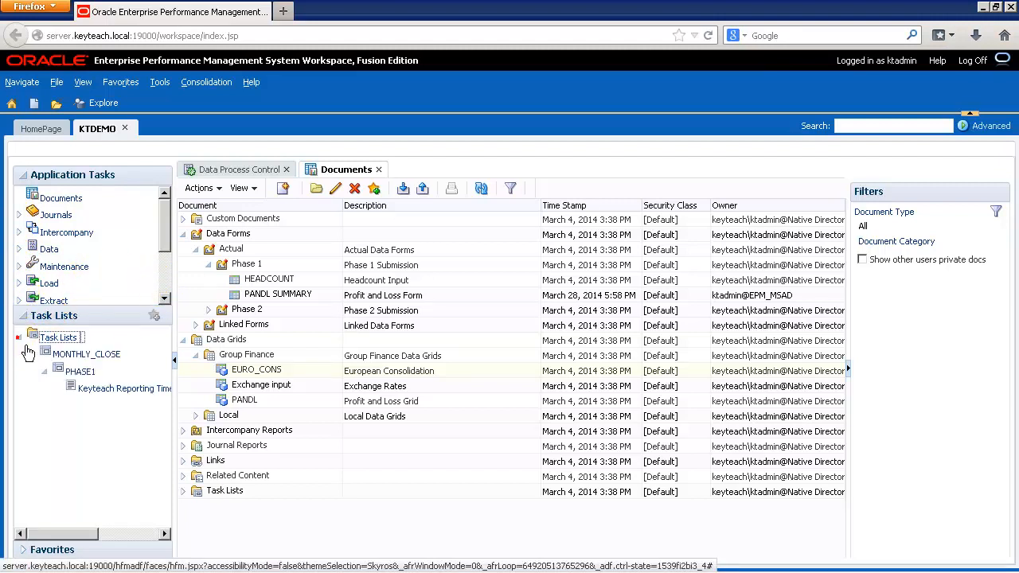